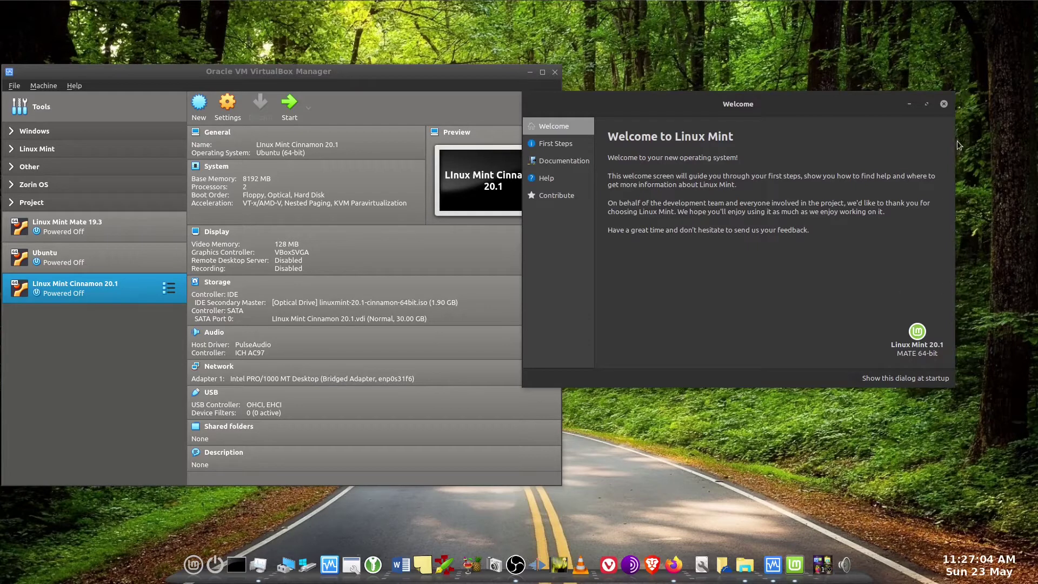
- Close the Welcome to Linux Mint window and centre the VirtualBox Manager window
{"action": "left_click", "coordinate": [942, 104]}
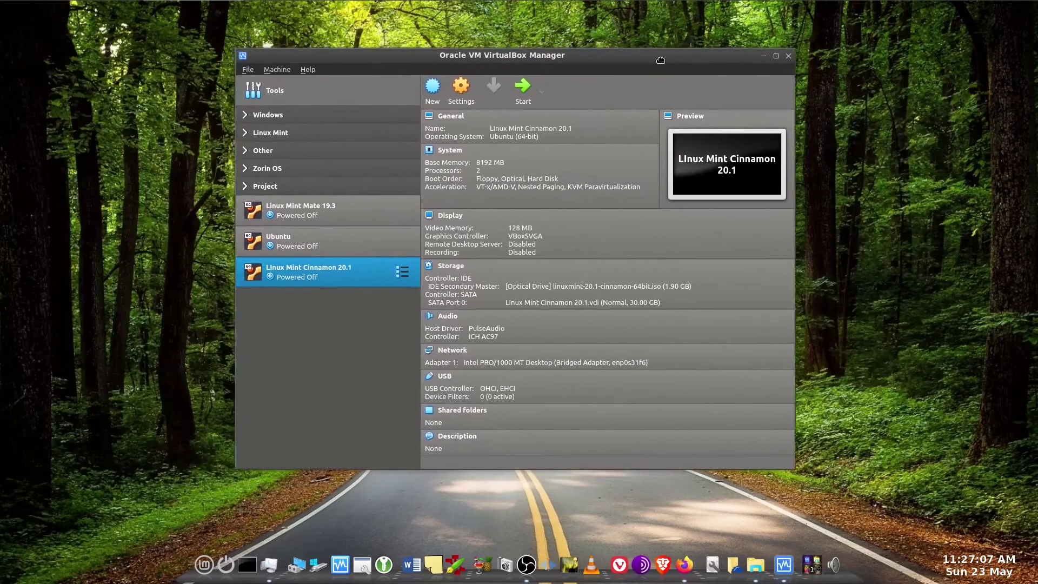
{"action": "left_click_drag", "start_coordinate": [423, 79], "coordinate": [668, 62]}
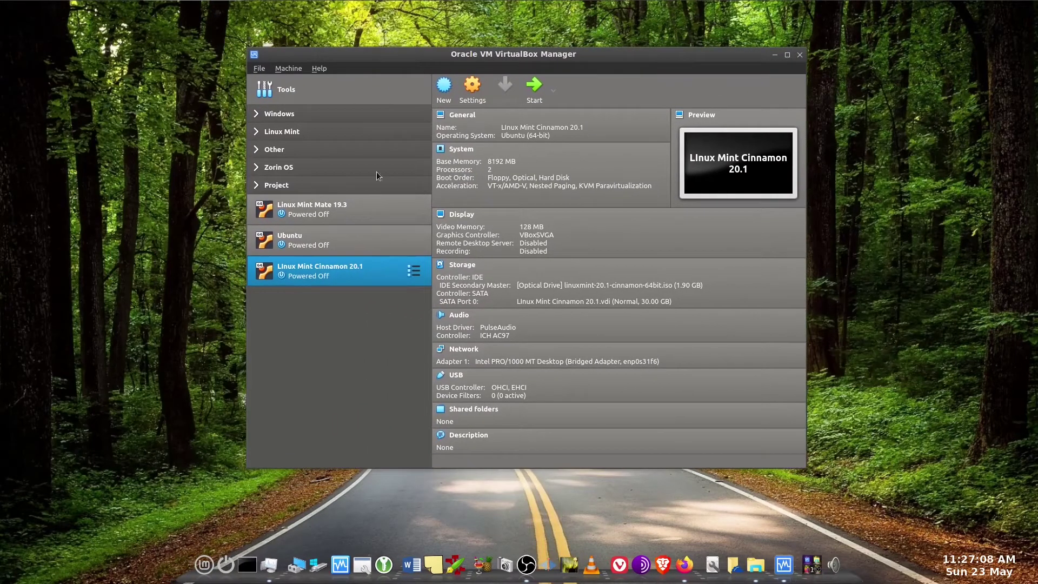
- Show the Display page of the Linux Mint Cinnamon 20.1 VM settings
{"action": "right_click", "coordinate": [372, 270]}
{"action": "left_click", "coordinate": [411, 274]}
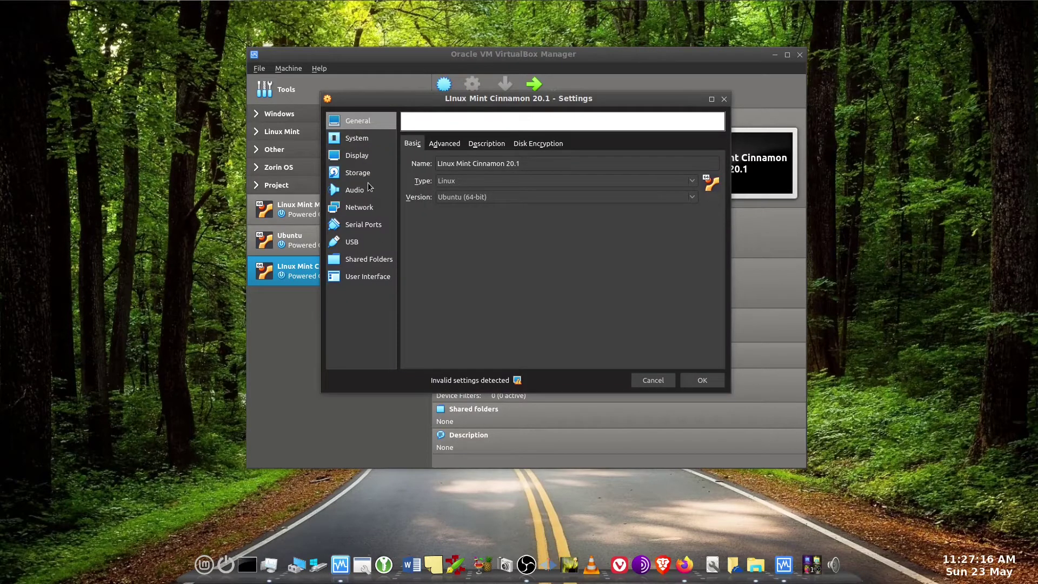
{"action": "left_click", "coordinate": [365, 159]}
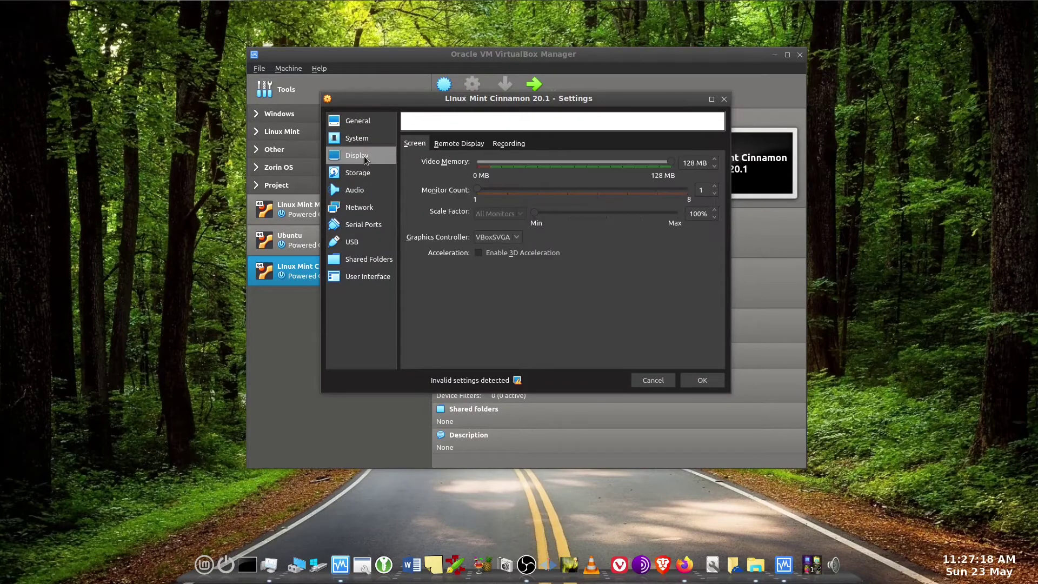
{"action": "left_click", "coordinate": [519, 236]}
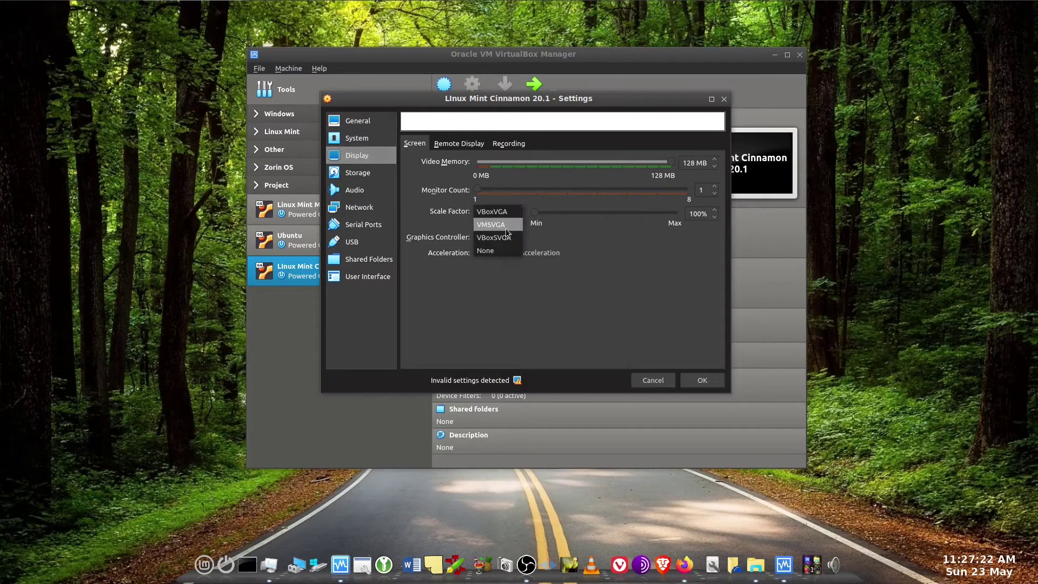
{"action": "left_click", "coordinate": [506, 233]}
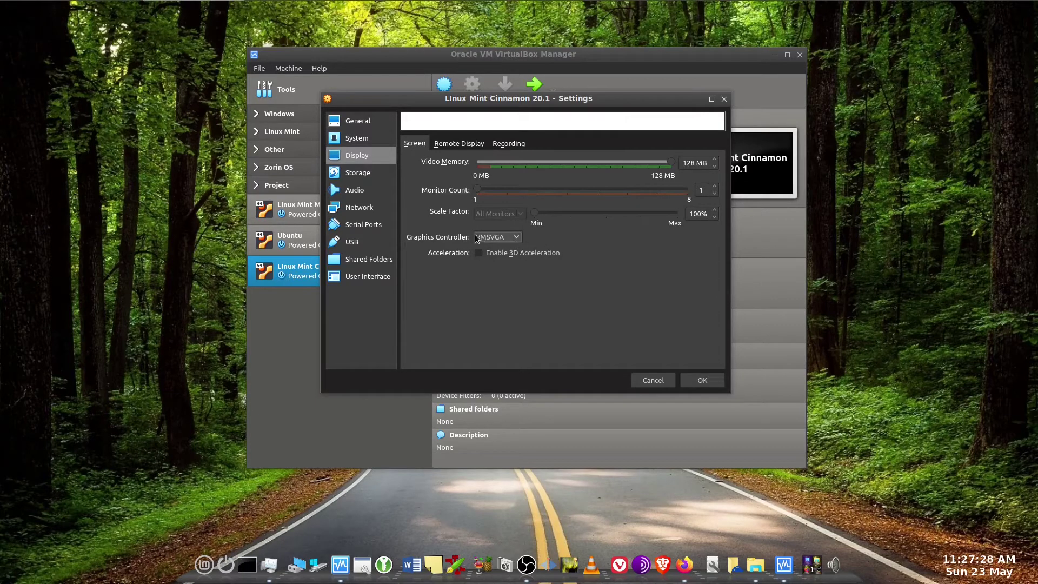
{"action": "left_click", "coordinate": [513, 240]}
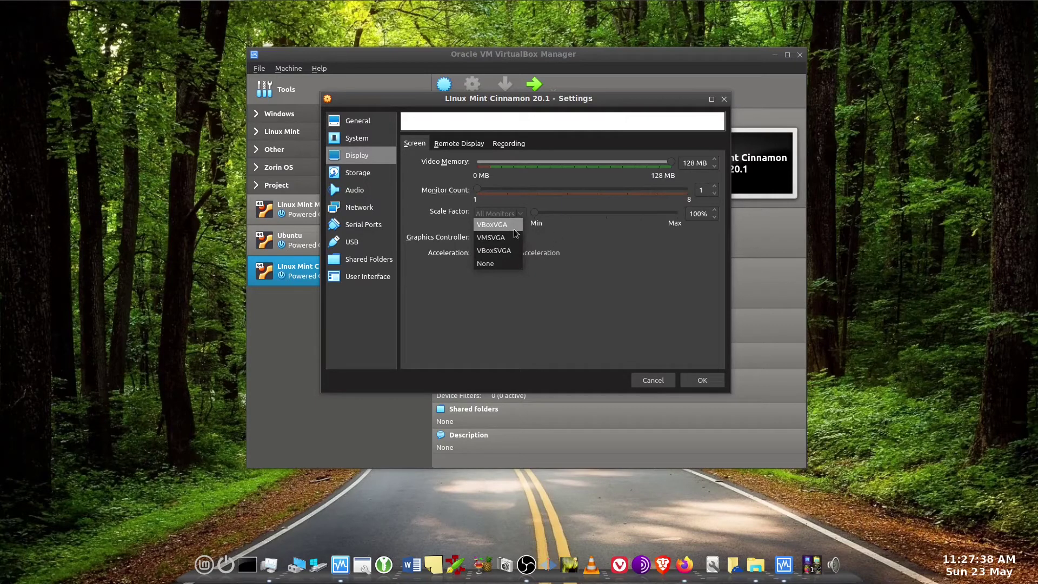
{"action": "left_click", "coordinate": [515, 251]}
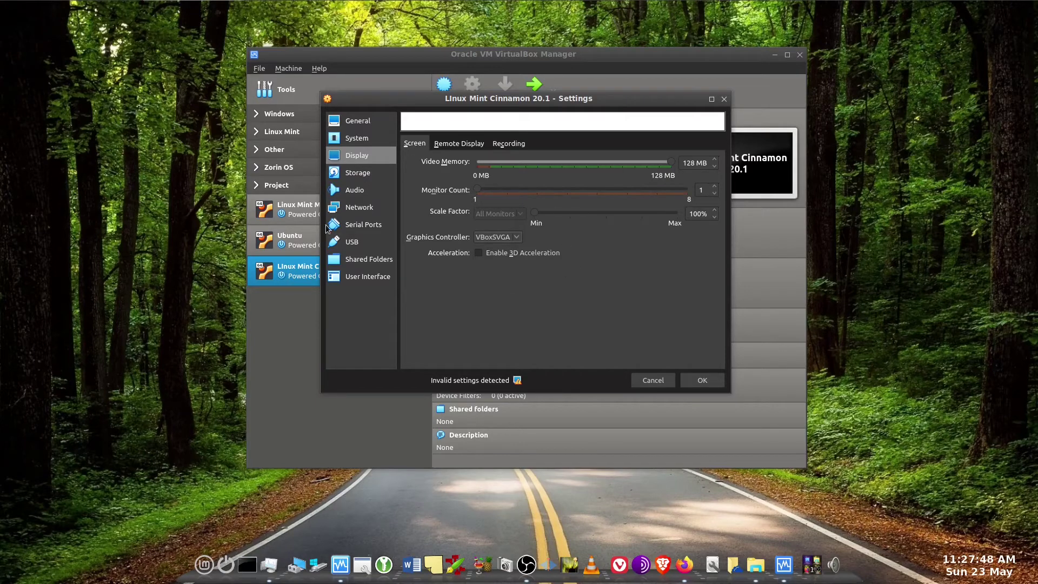
{"action": "left_click", "coordinate": [696, 382]}
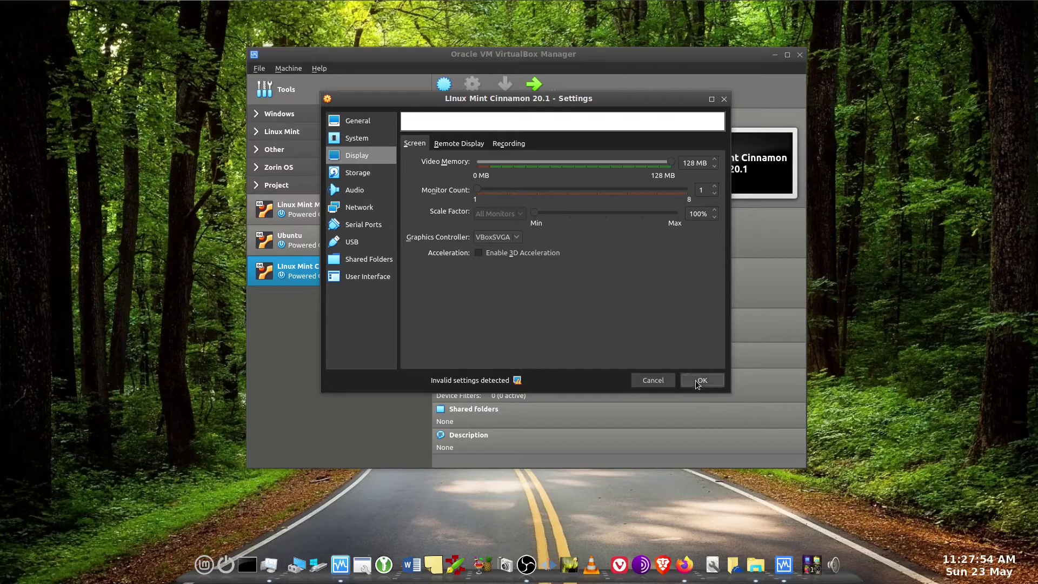
- Accept the Linux Mint Cinnamon 20.1 settings with OK to save them
{"action": "left_click", "coordinate": [695, 383]}
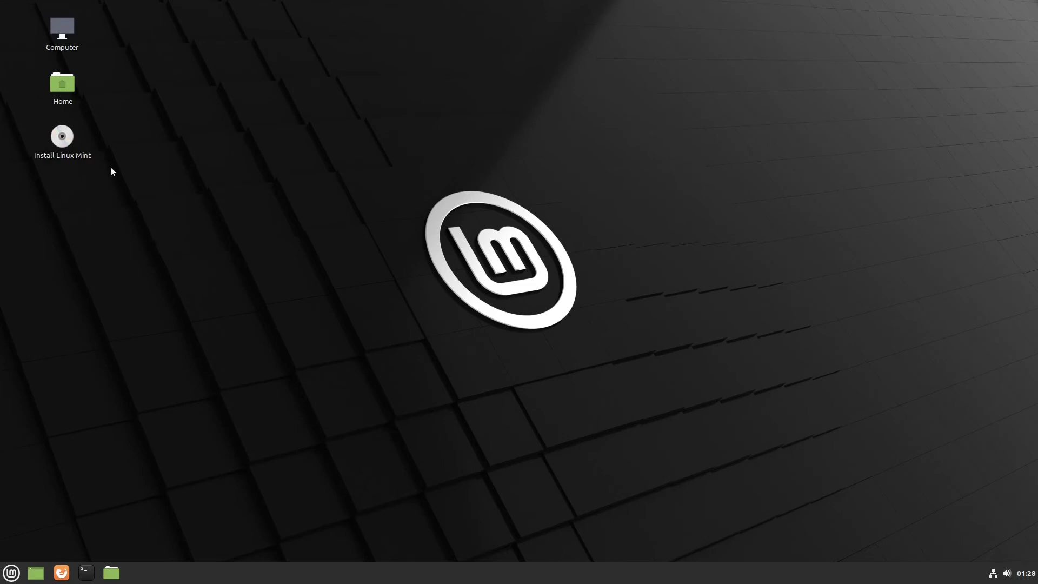
{"action": "left_click", "coordinate": [87, 152]}
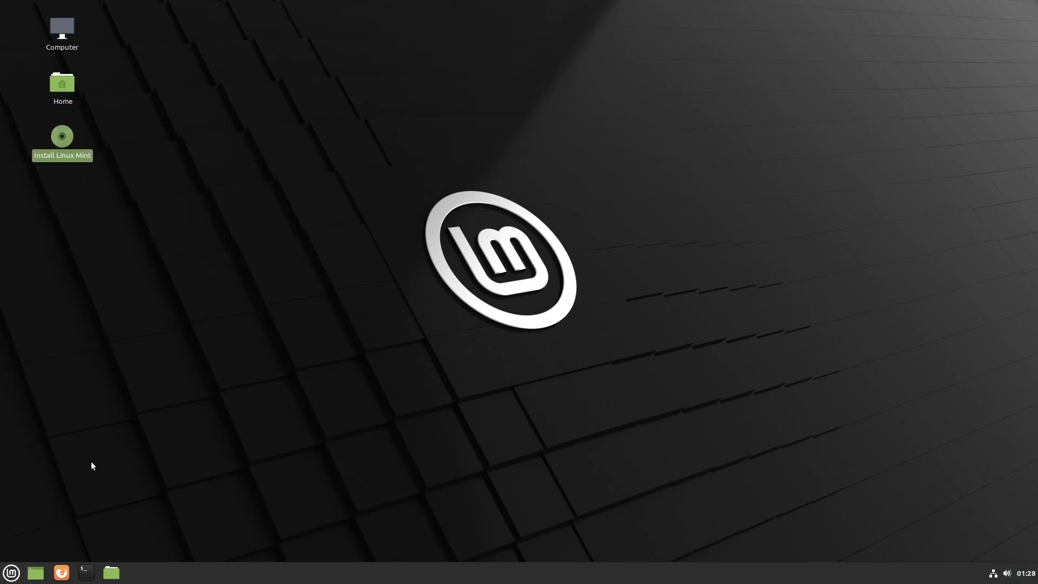